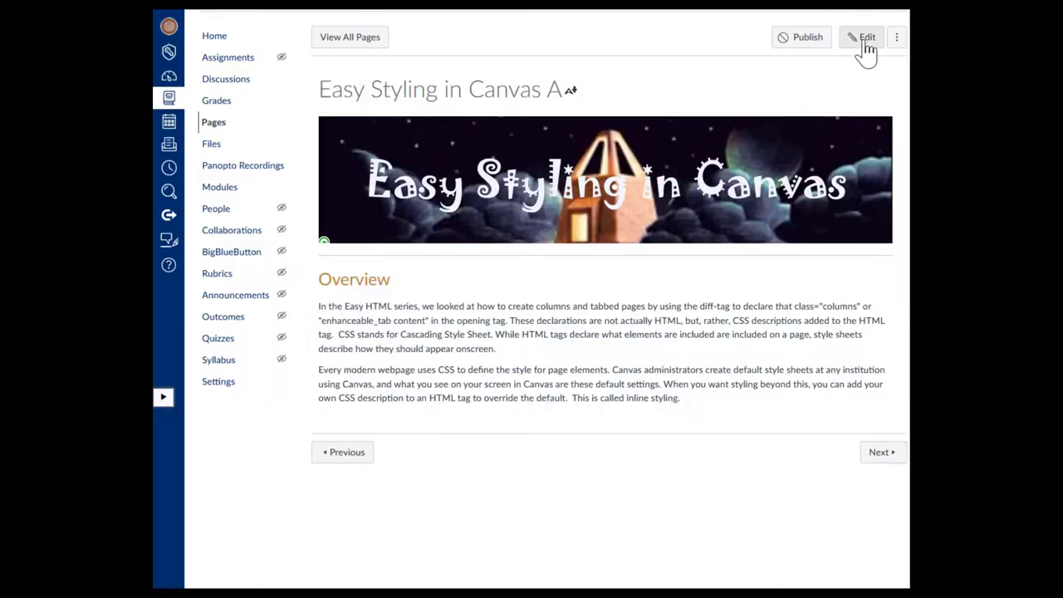
Edit the page and upload the skater photo beside the Overview heading
click(866, 42)
click(407, 268)
click(639, 81)
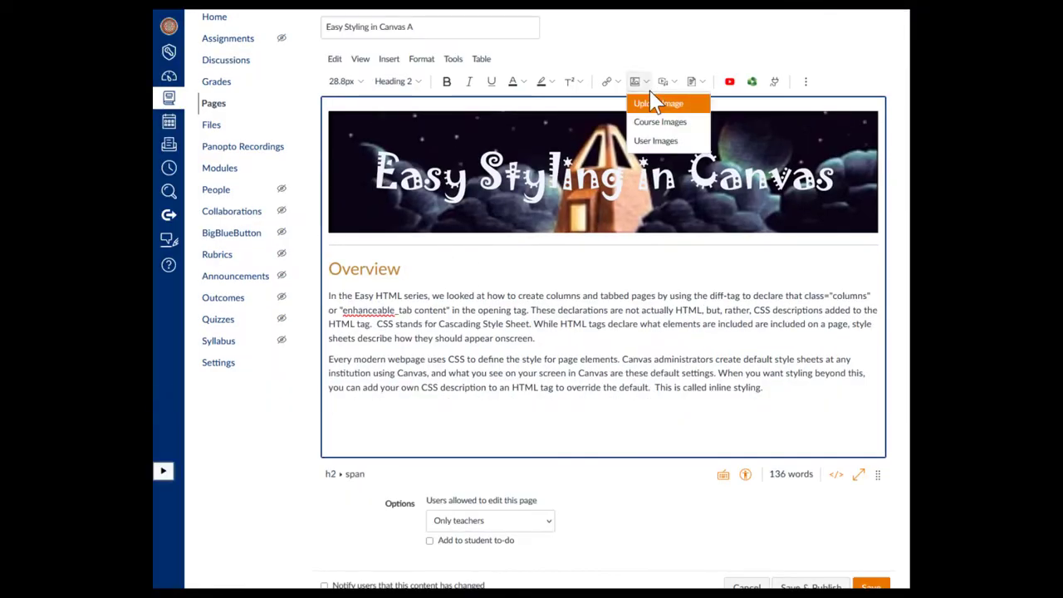
click(655, 103)
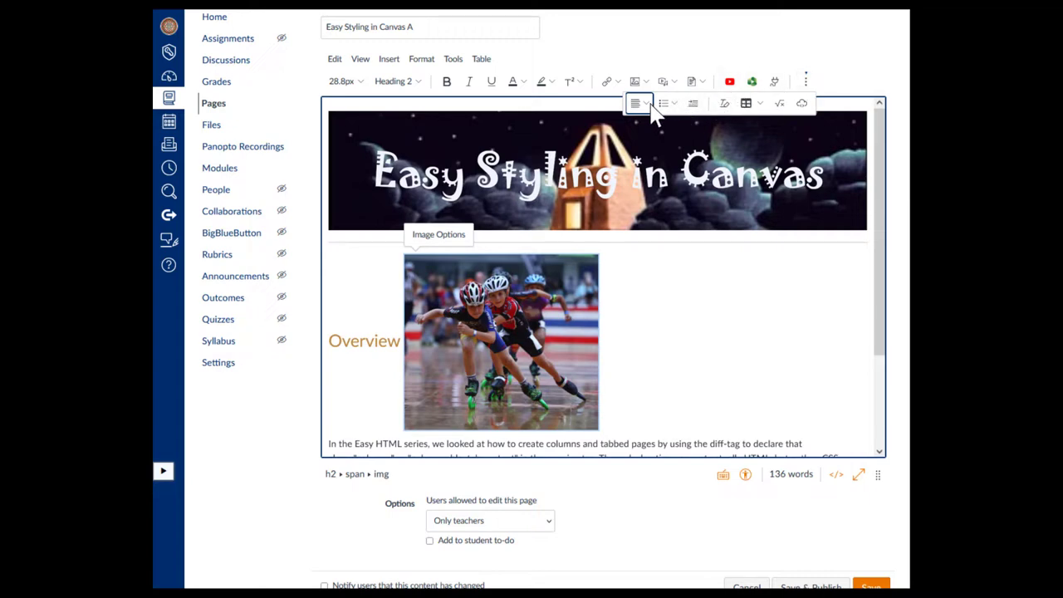
Float the skater image right so text wraps, checking the result in the HTML source
click(649, 105)
click(688, 134)
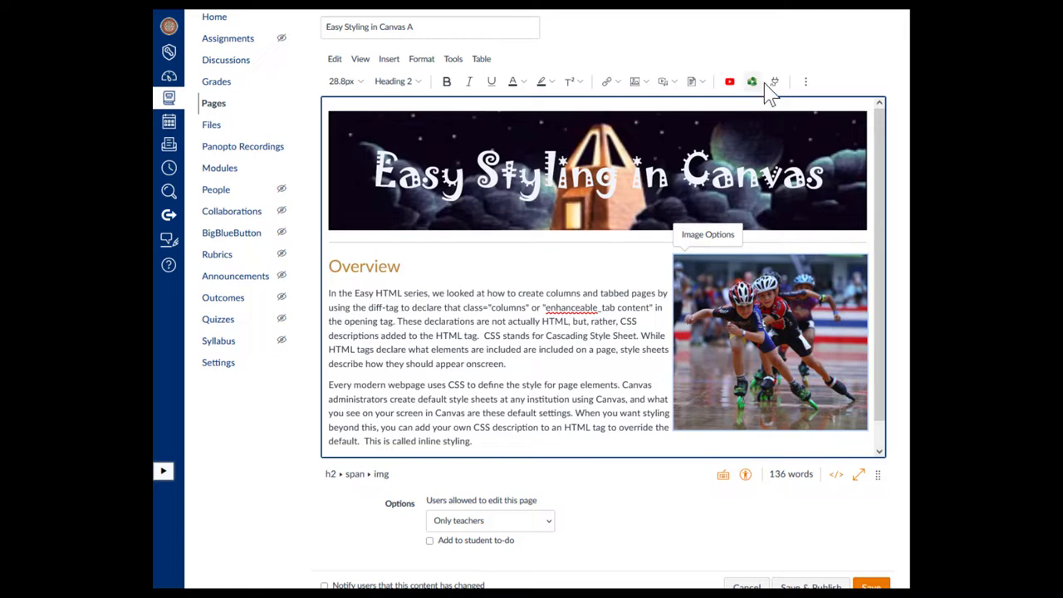
click(836, 474)
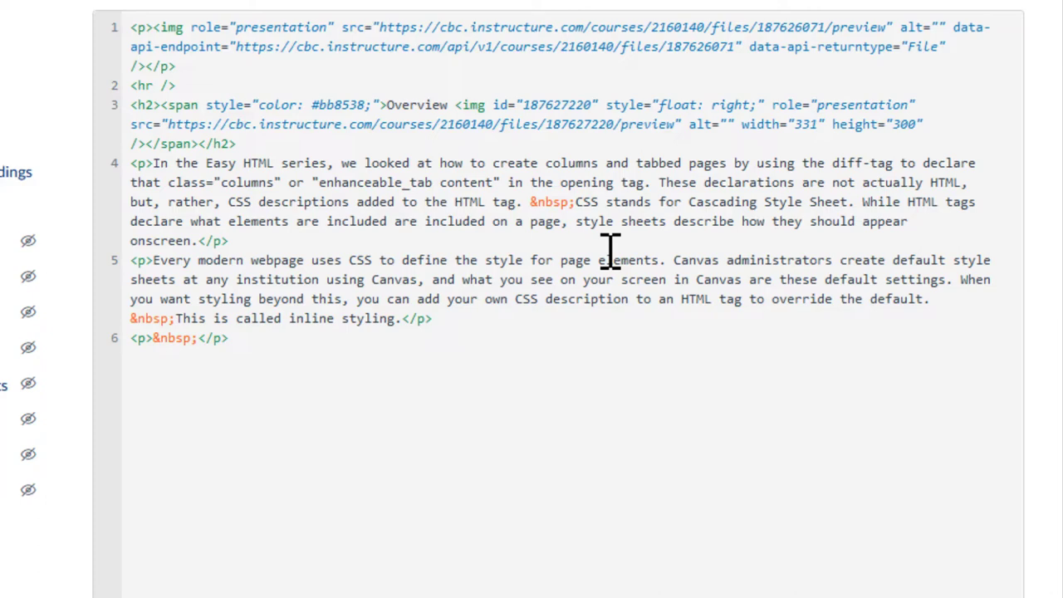
click(859, 585)
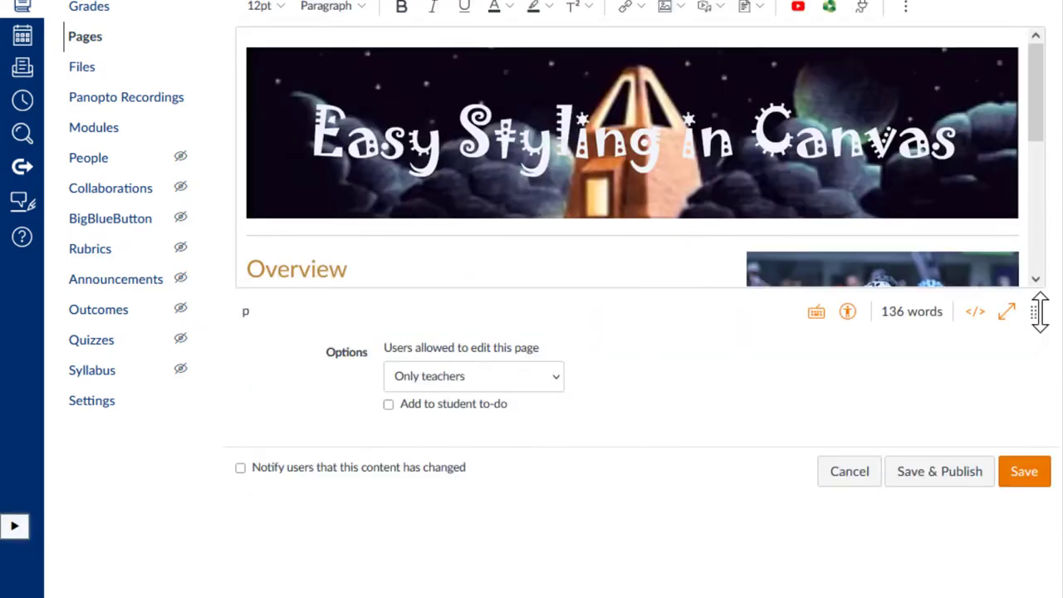
Enlarge the editing area and switch to HTML to add padding 10px 0px 10px 20px to the image
drag(1040, 311, 1030, 560)
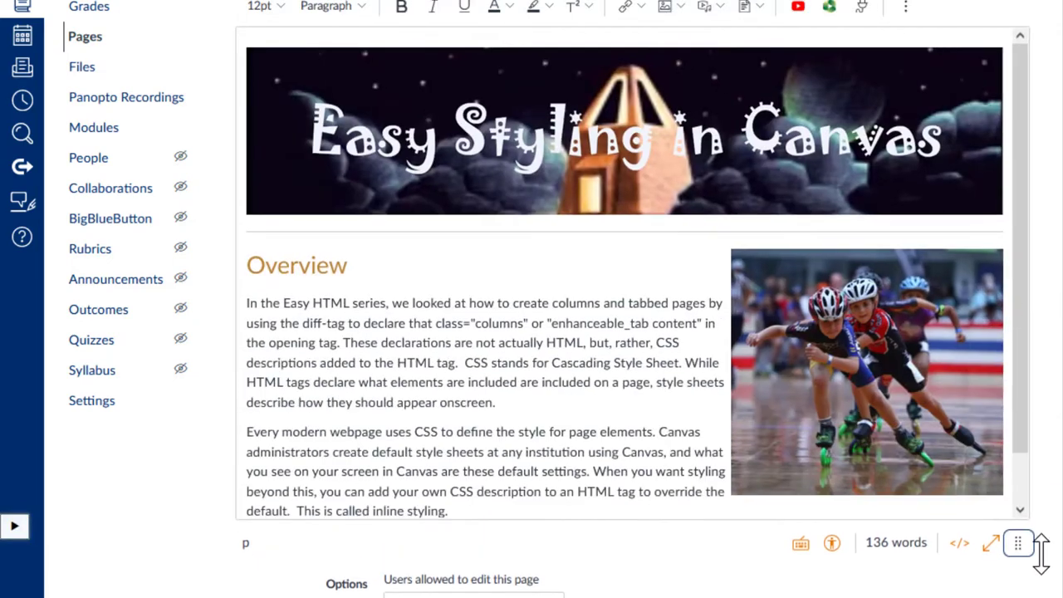
click(959, 562)
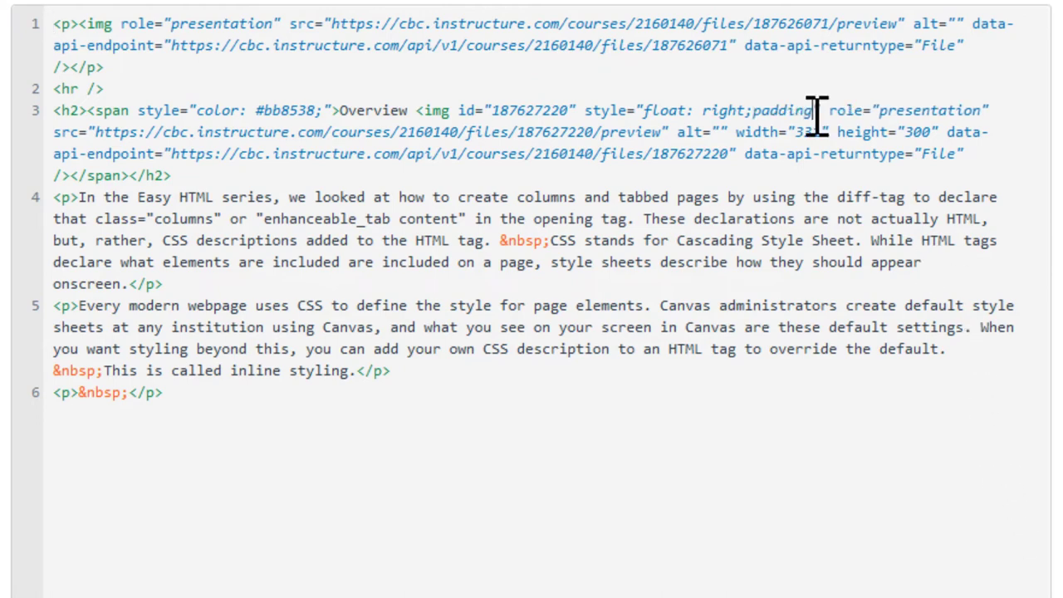
text(:)
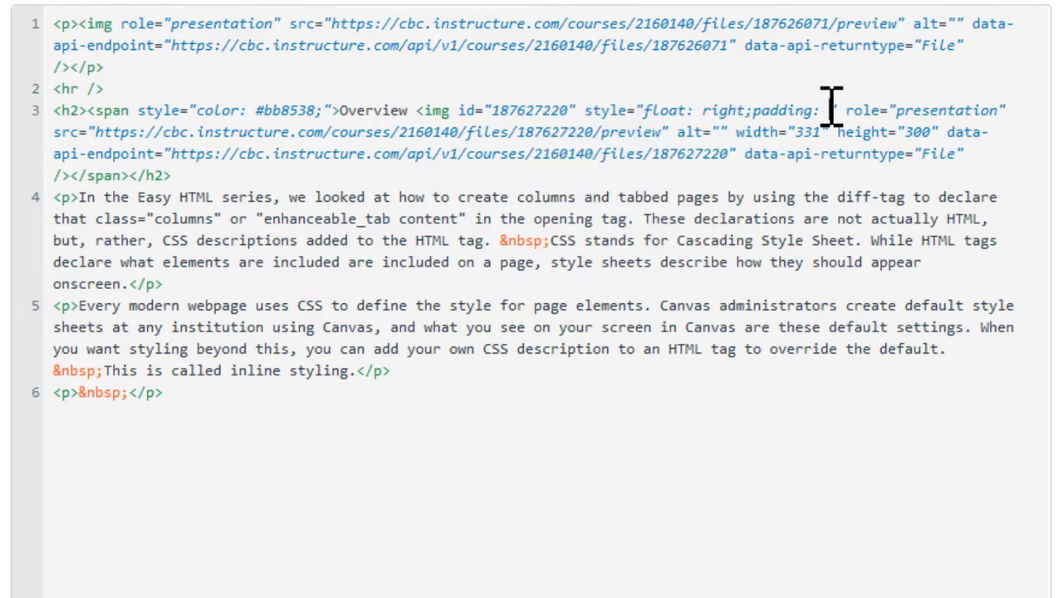
text(10px )
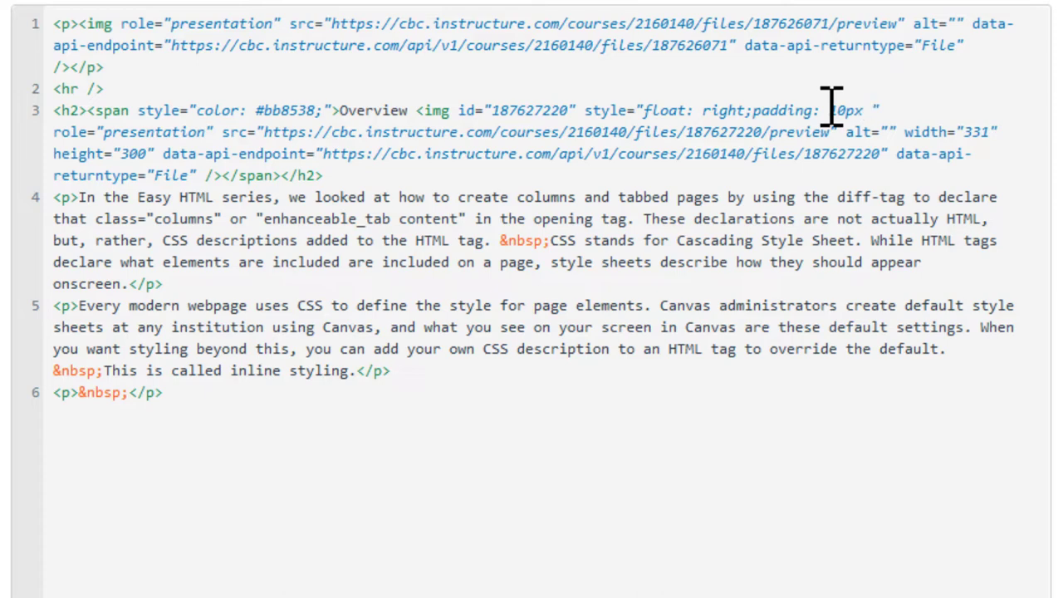
text(0px )
text(10px 20px)
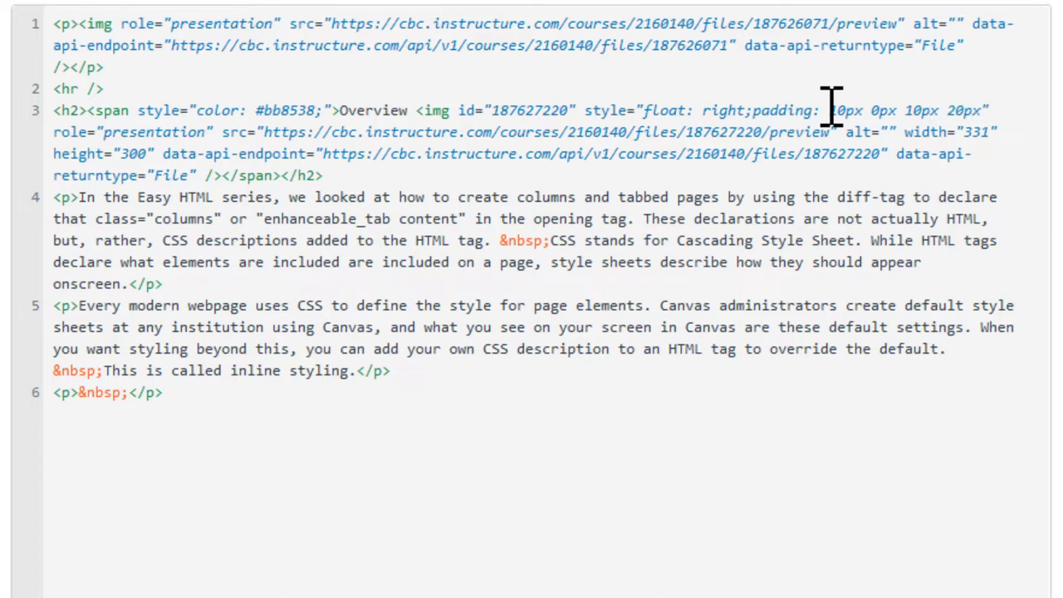
text(;)
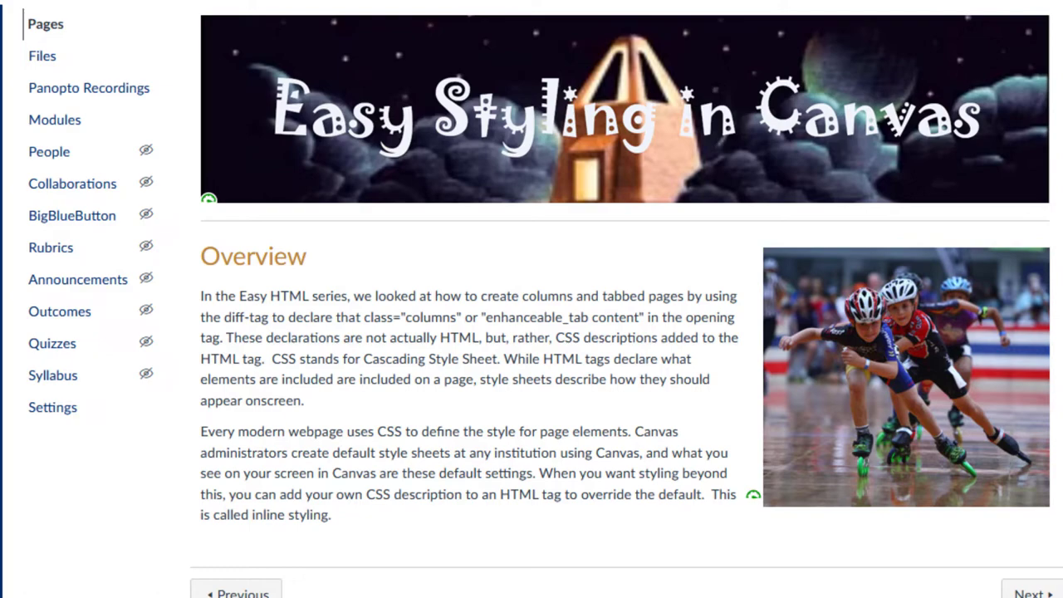
Narrow and widen the browser window to confirm the text reflows around the padded image
drag(1056, 25, 777, 29)
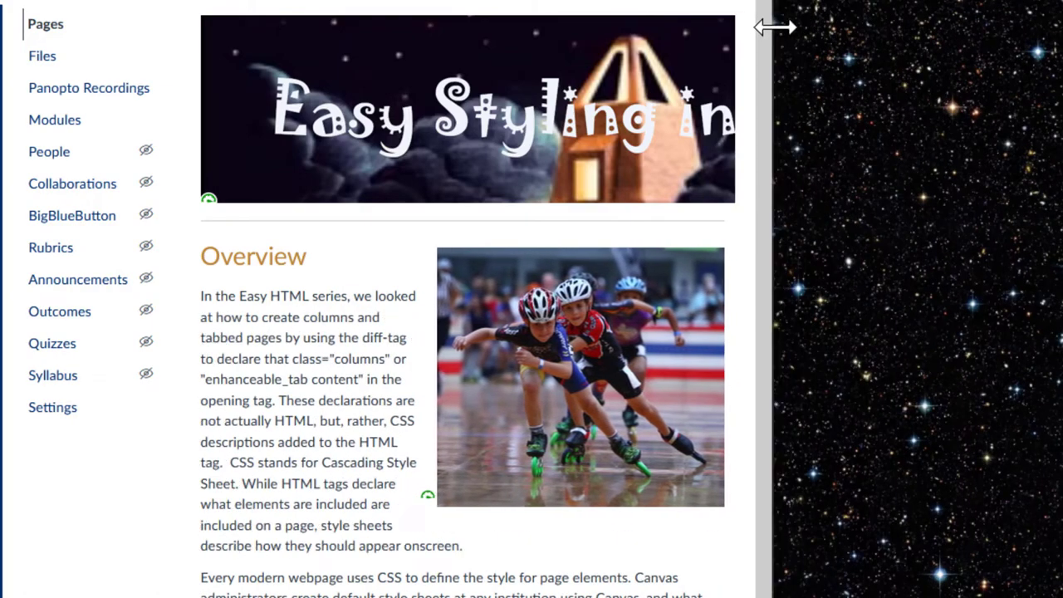
drag(776, 29, 1061, 29)
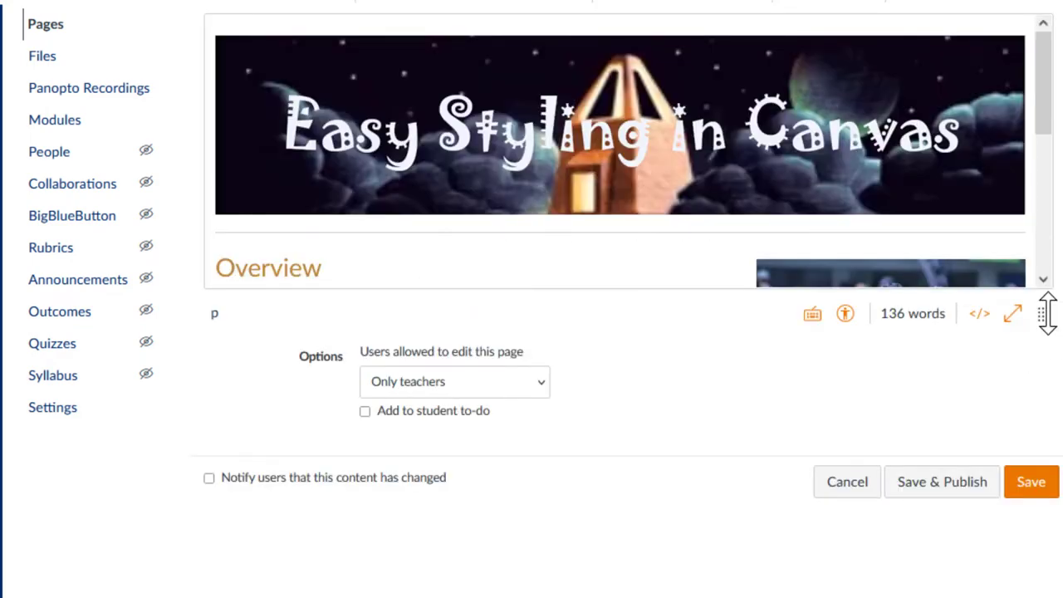
In the HTML source, give the banner img width="100%" height="auto" after its alt attribute
drag(1040, 314, 1038, 581)
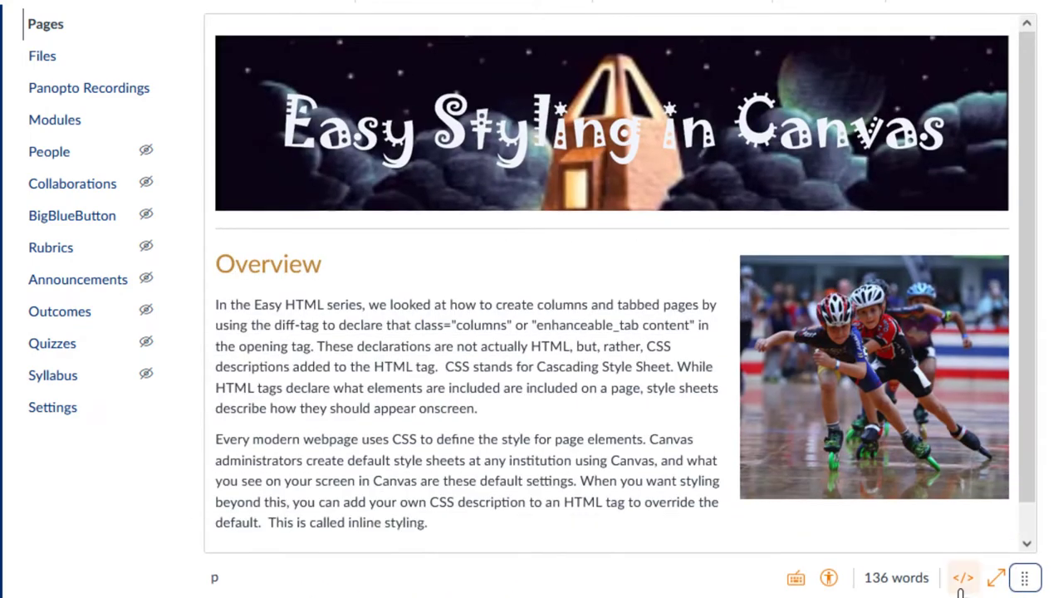
click(963, 577)
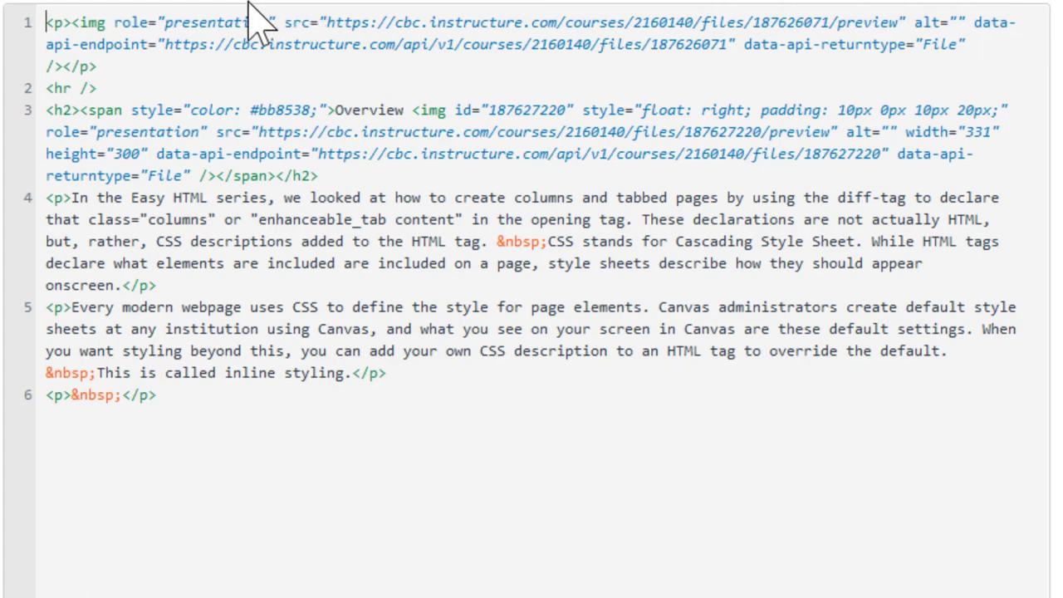
click(973, 19)
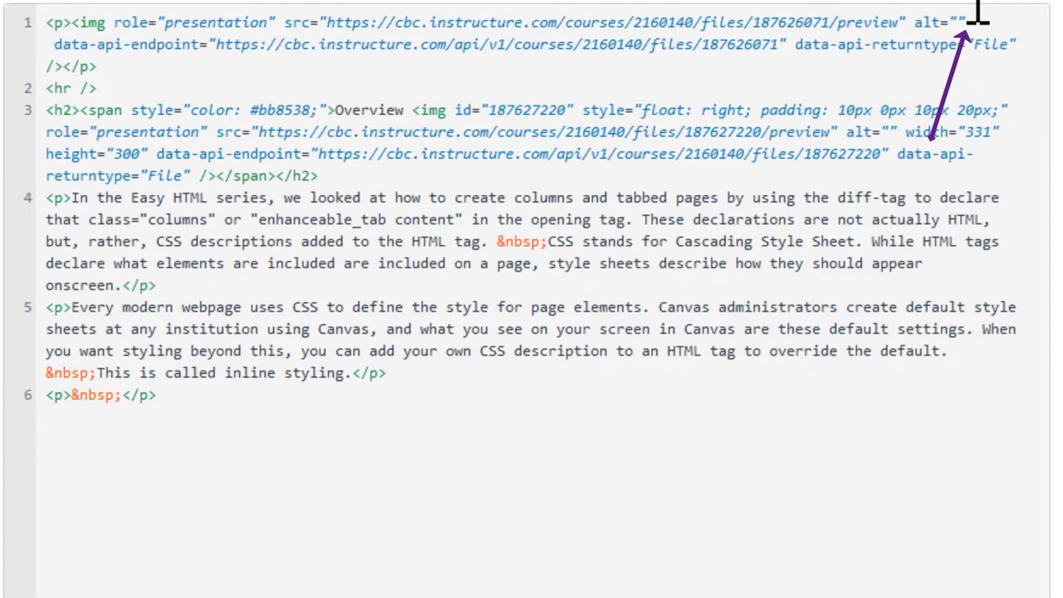
text(width="1)
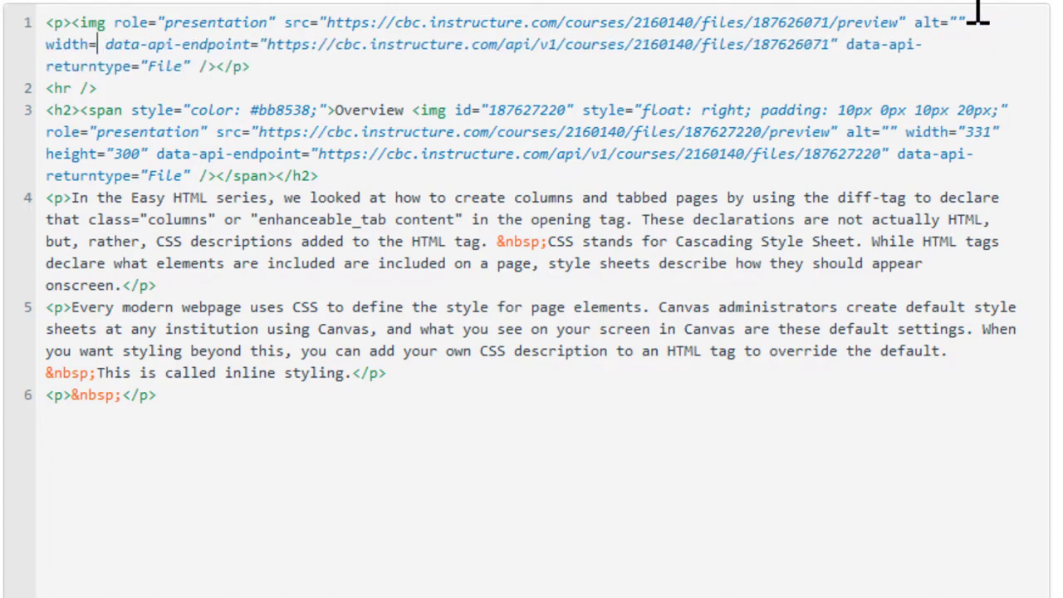
text(0)
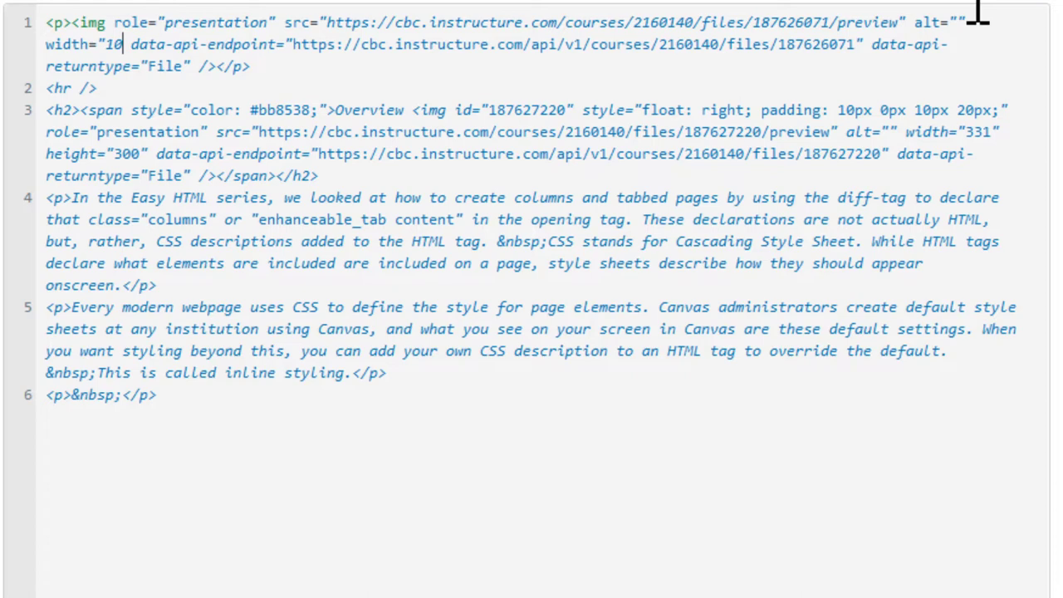
text(0%")
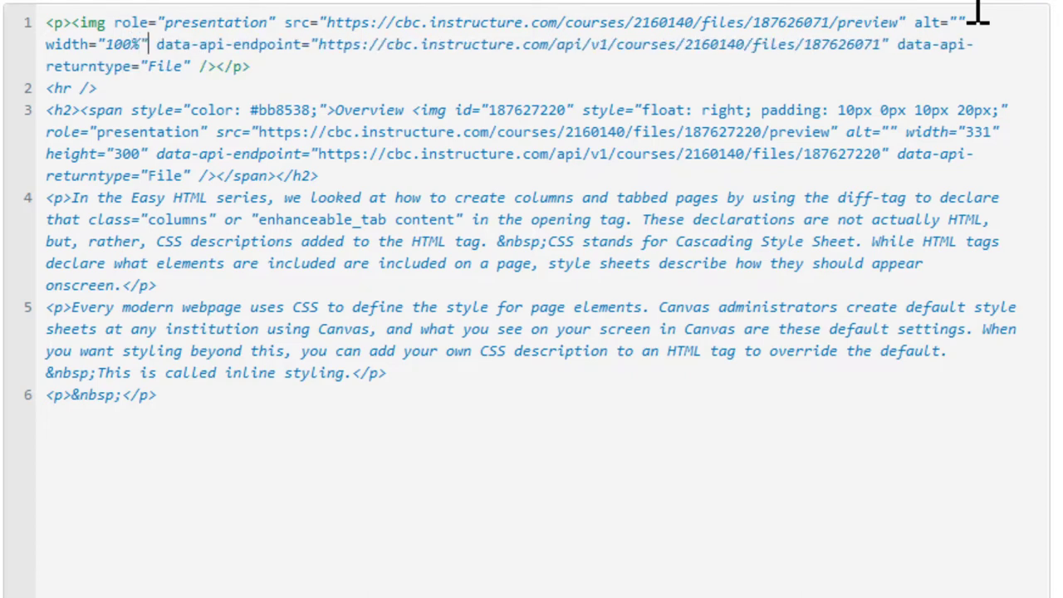
text( height=" )
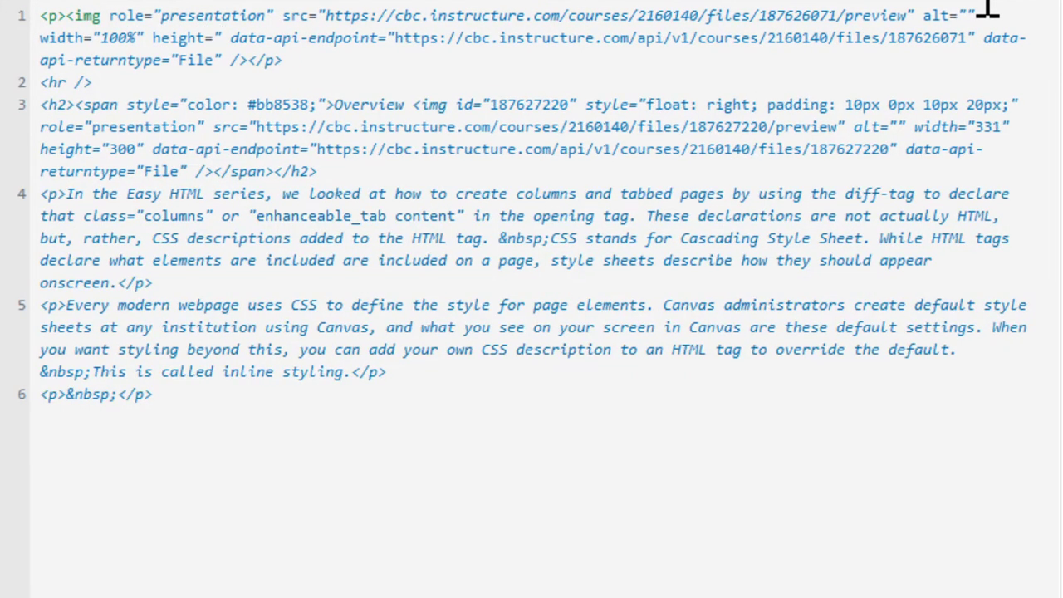
text(auto)
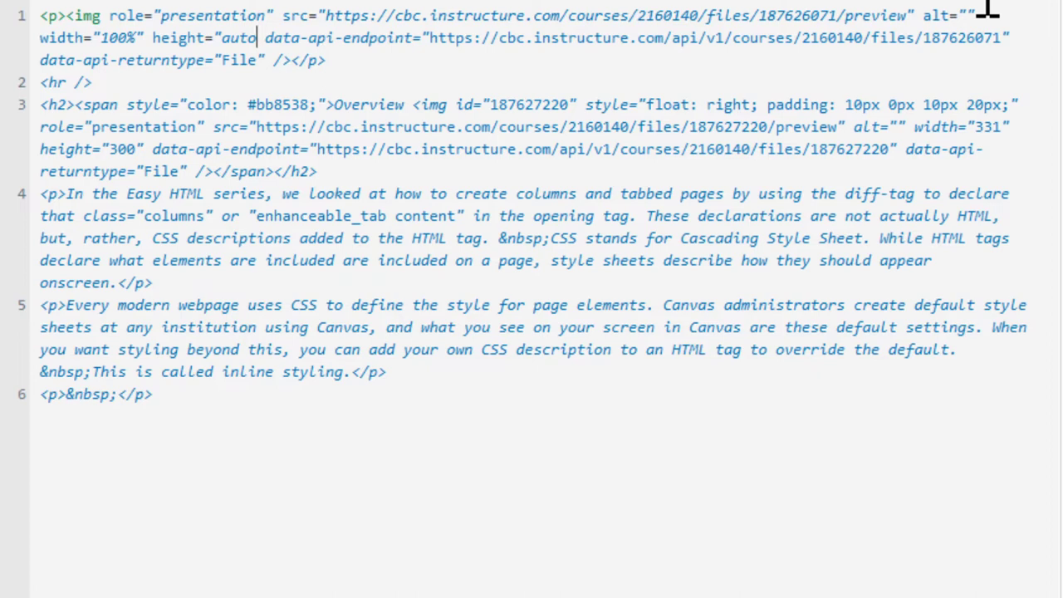
text(")
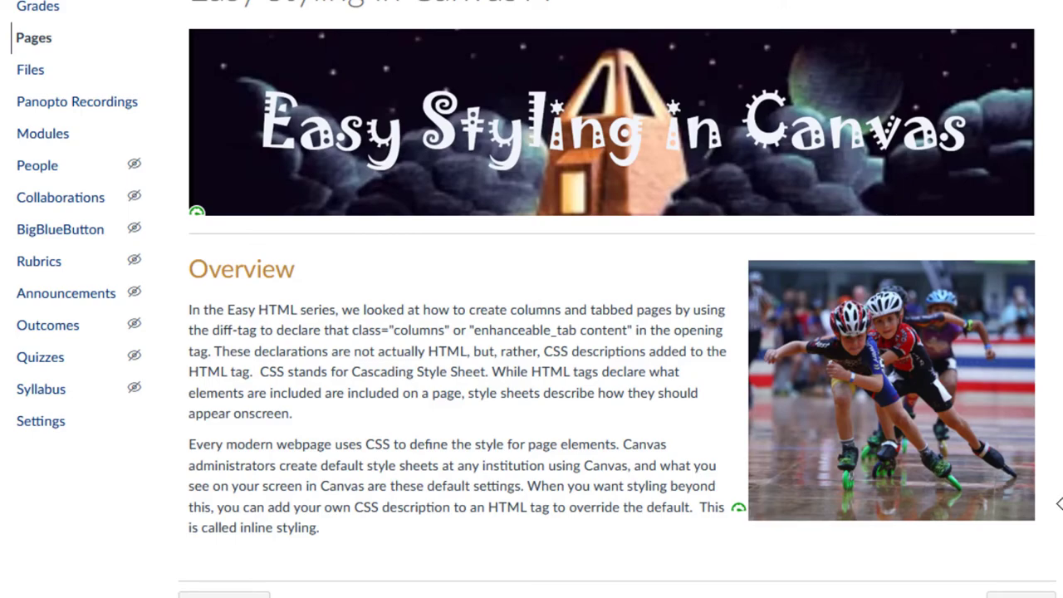
Insert the Easy Styling image into the Styling Images left column and set its alignment to center
mouse_move(1059, 504)
mouse_down()
mouse_move(801, 554)
mouse_move(1059, 555)
mouse_up()
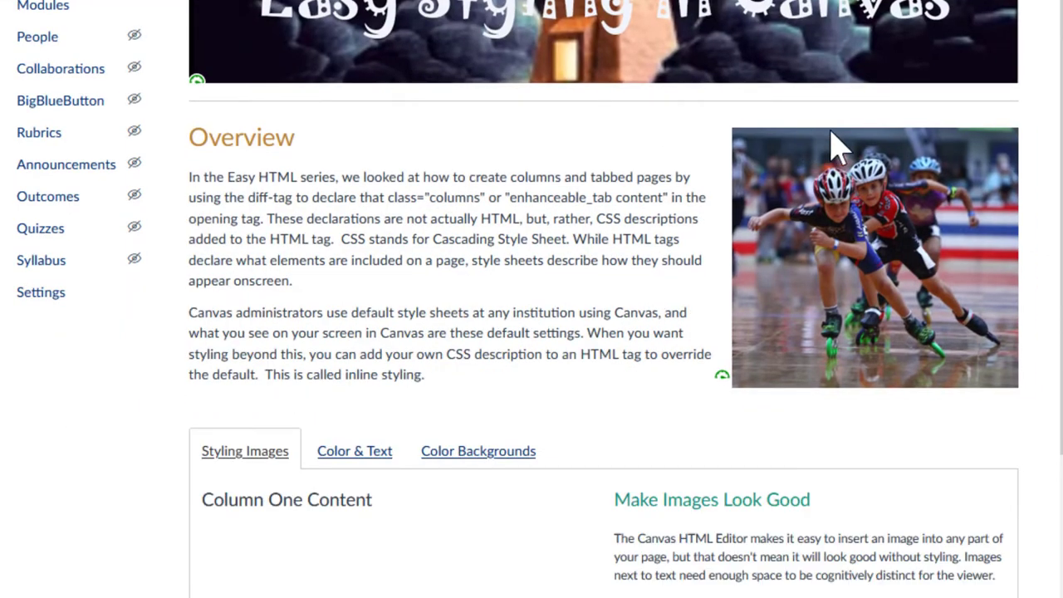
scroll(835, 147, down, 2)
scroll(835, 147, down, 4)
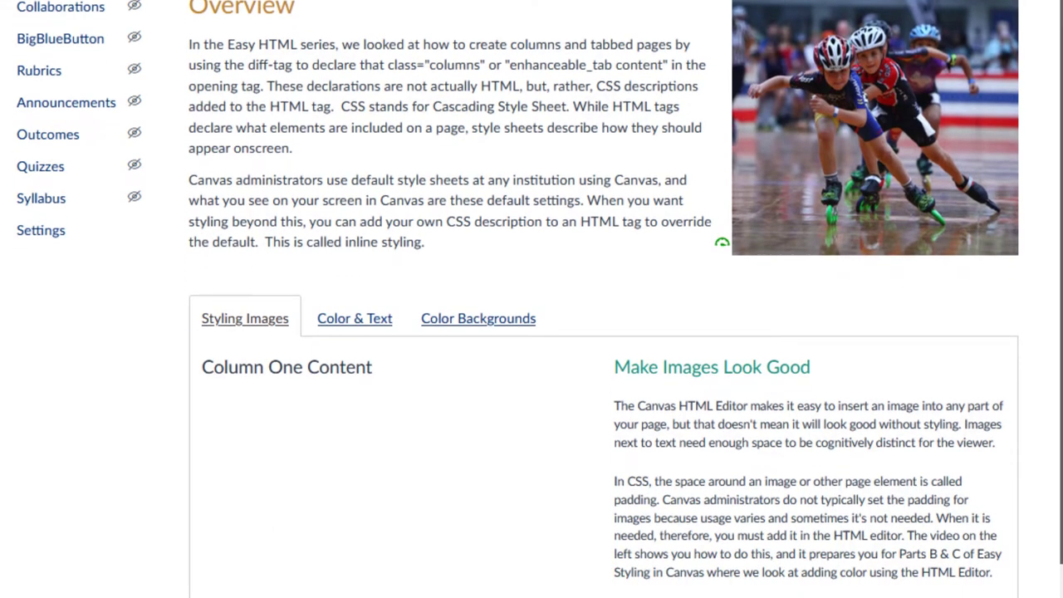
scroll(835, 147, up, 1)
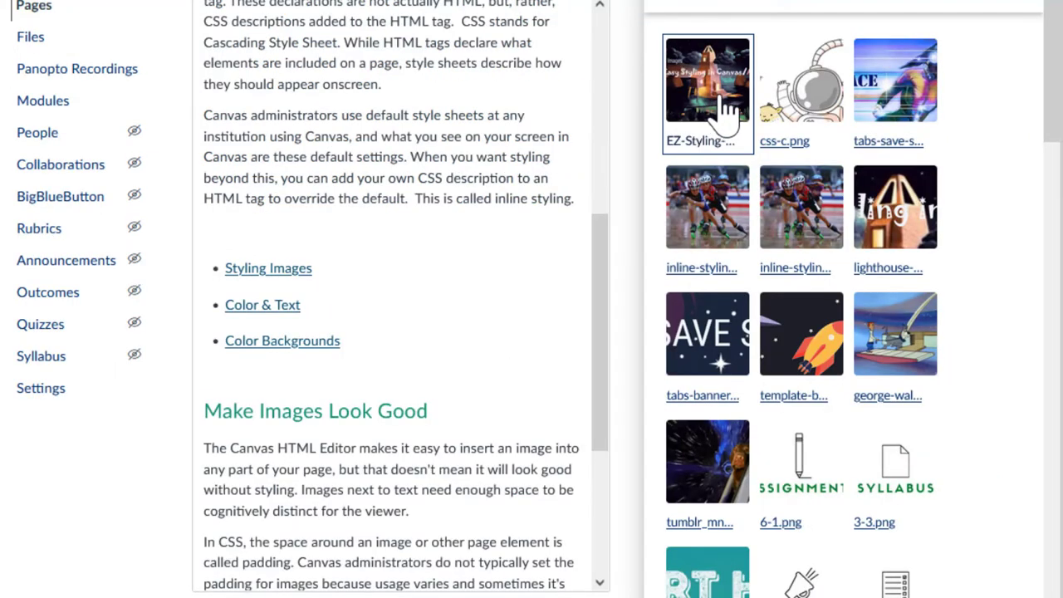
click(714, 91)
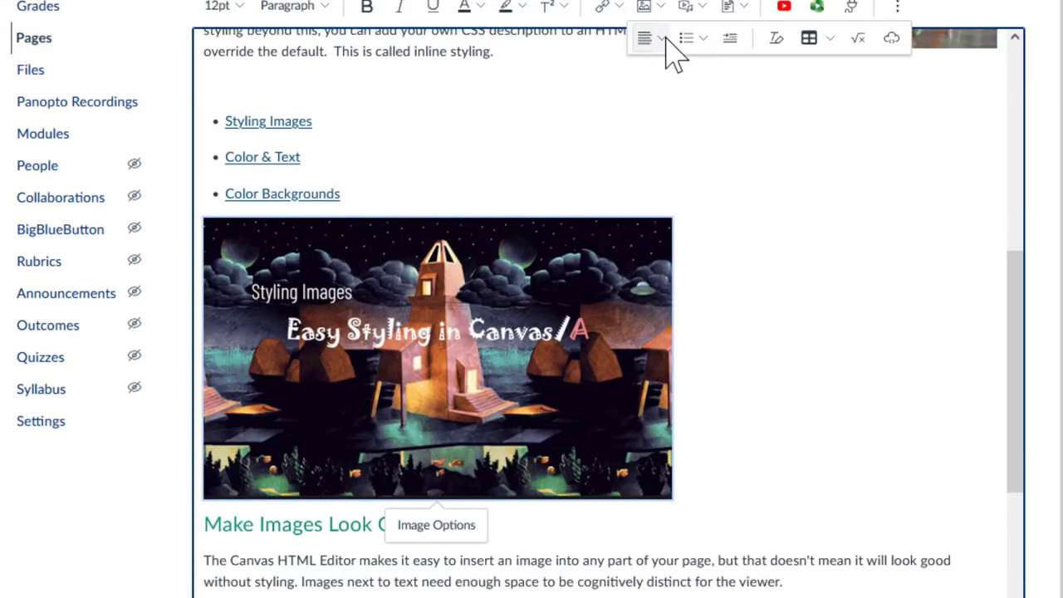
click(656, 37)
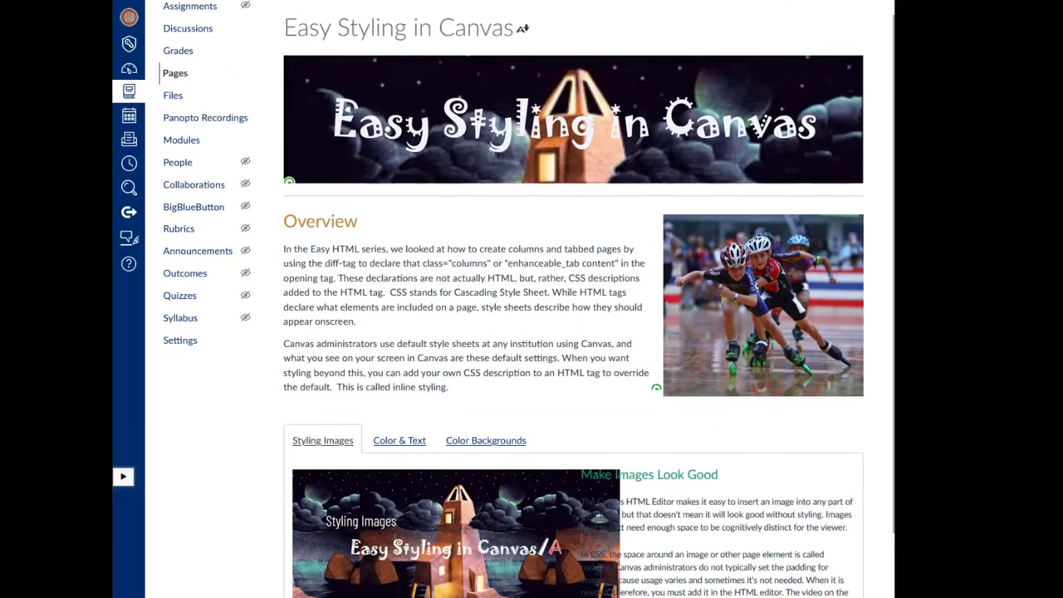
scroll(573, 298, down, 3)
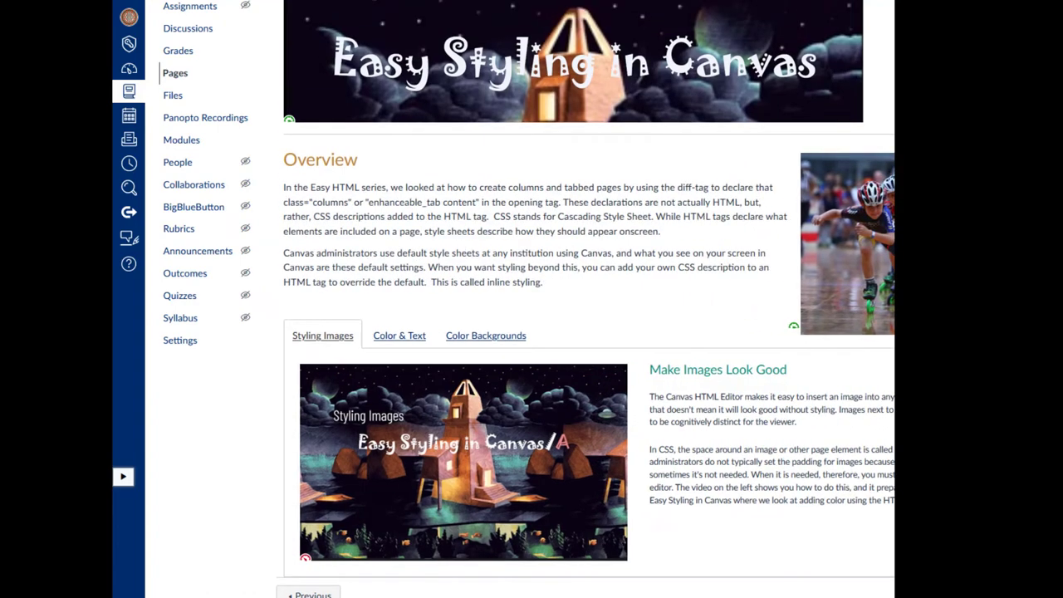
Edit the page's HTML to give the column img width="100%" height="auto" so it fits its column
mouse_move(1055, 361)
mouse_down()
mouse_move(866, 361)
mouse_move(740, 379)
mouse_move(895, 374)
mouse_up()
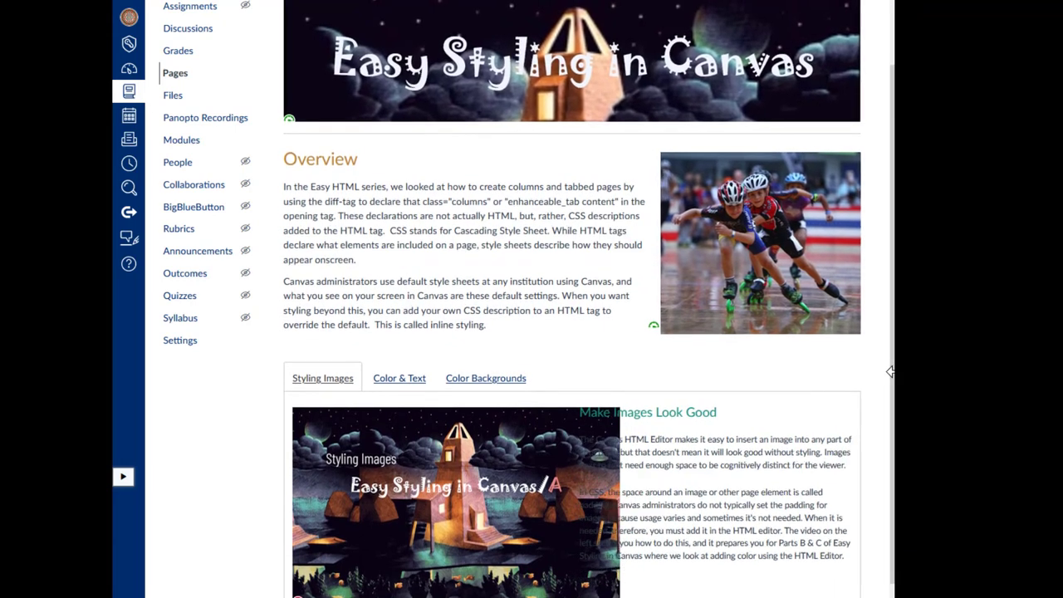
scroll(890, 367, up, 5)
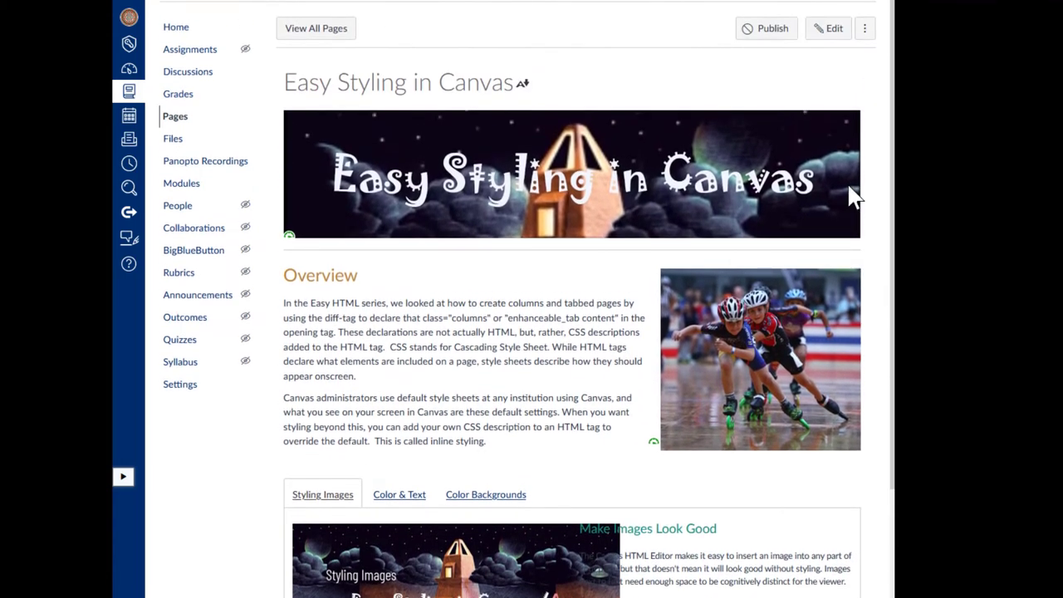
click(828, 28)
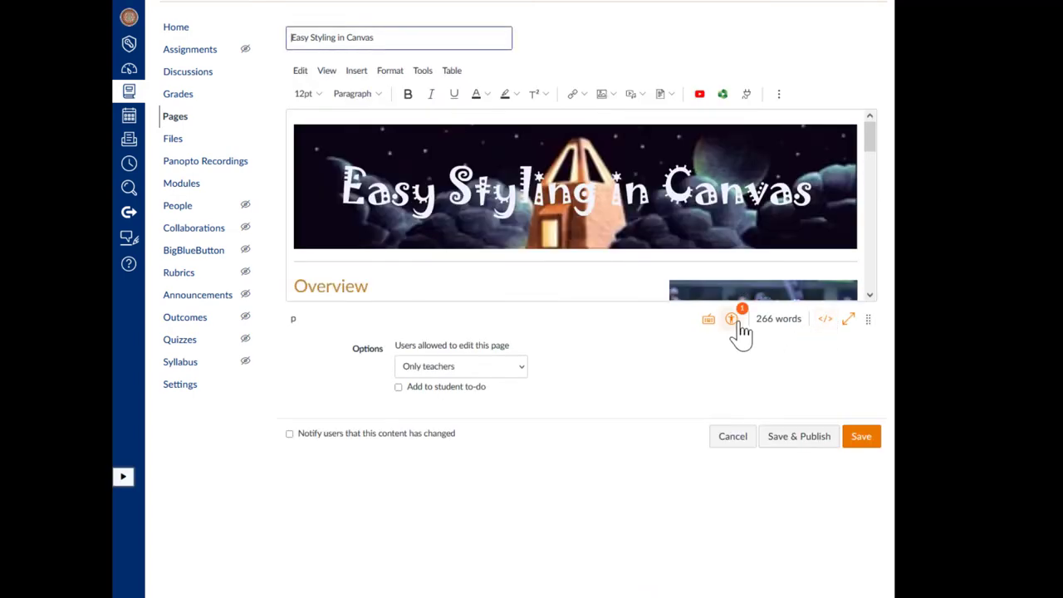
click(827, 319)
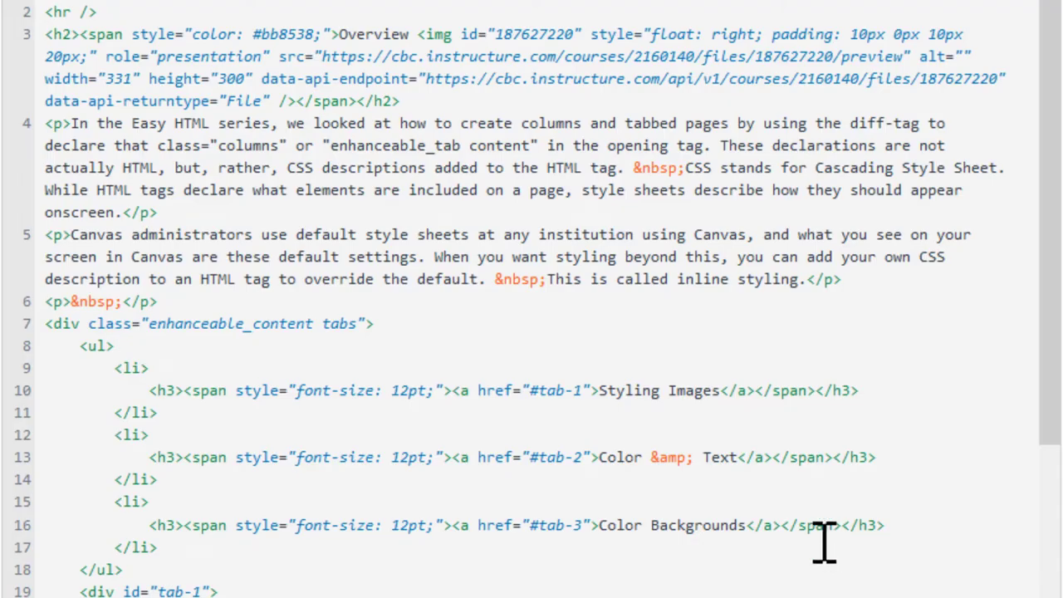
scroll(822, 548, down, 8)
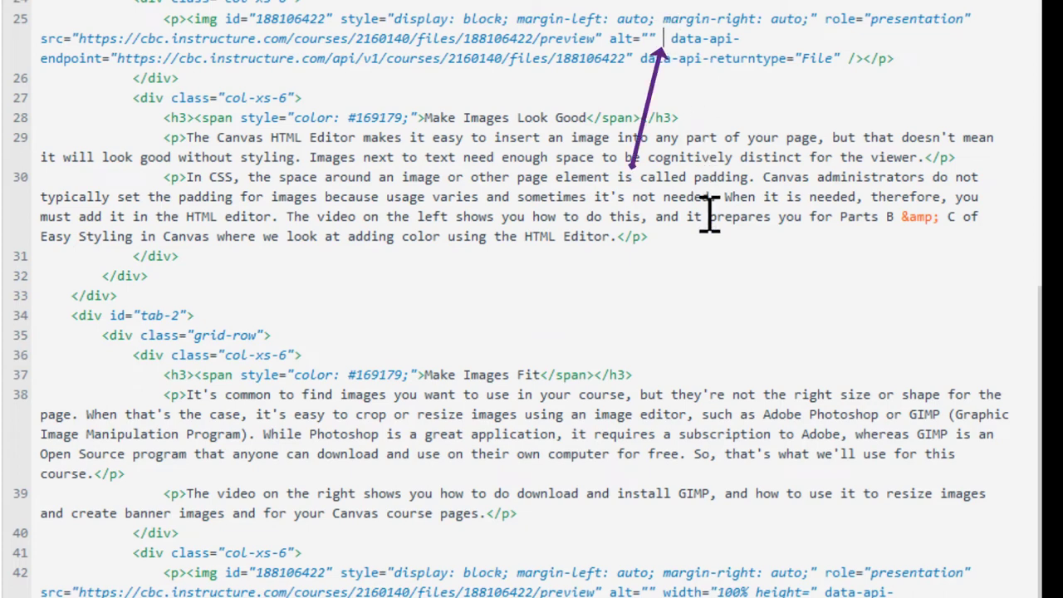
text(width )
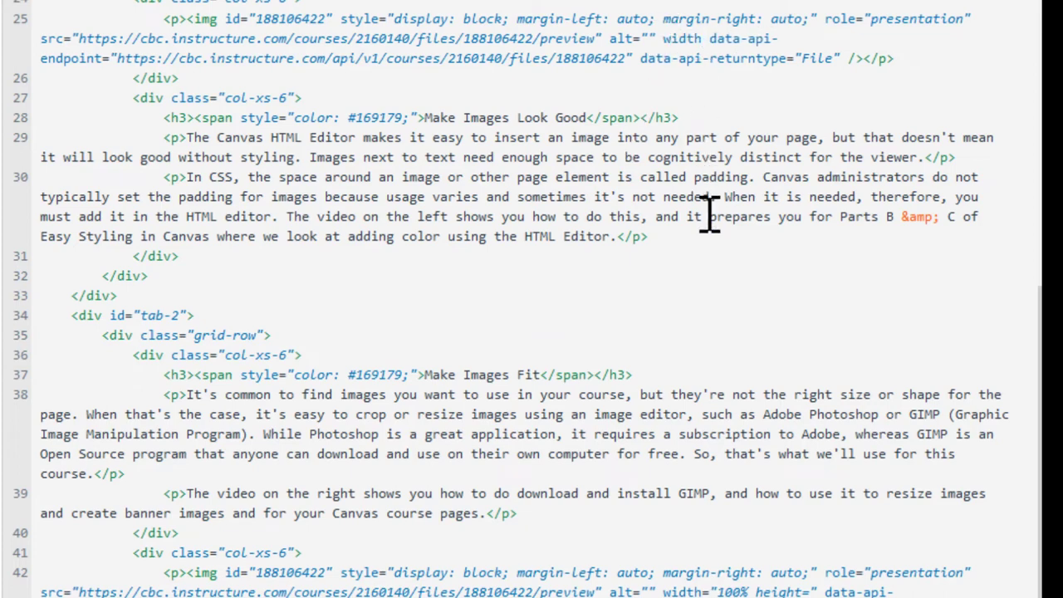
text(="100%" hei)
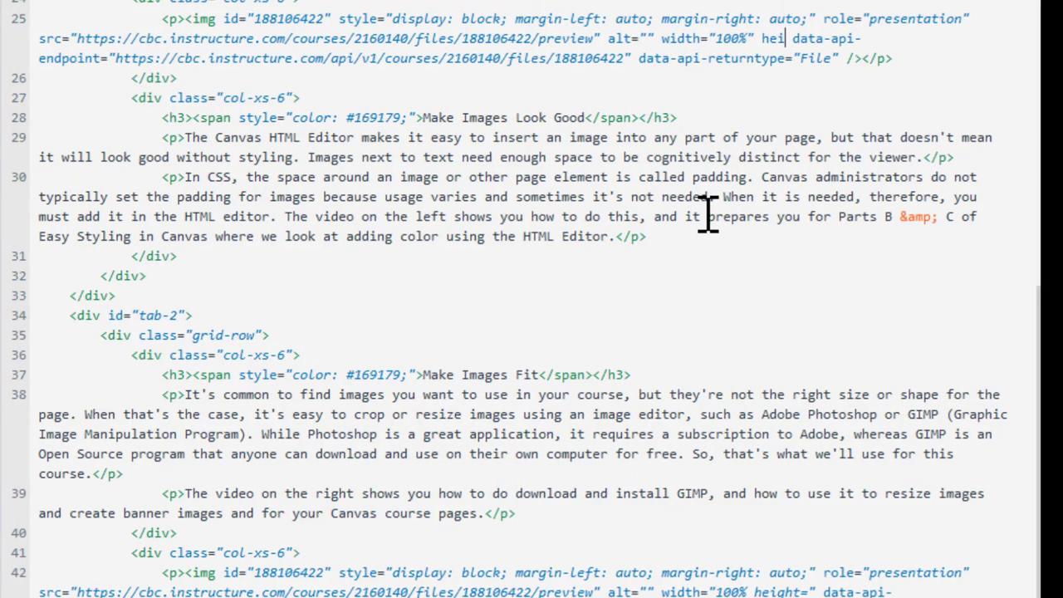
text(ght="auto)
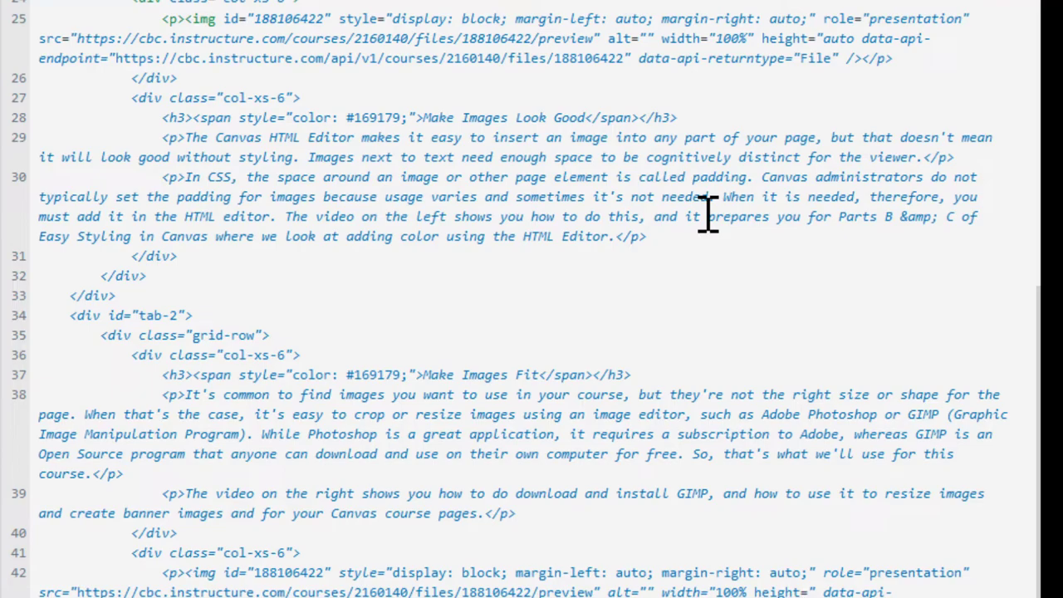
text(")
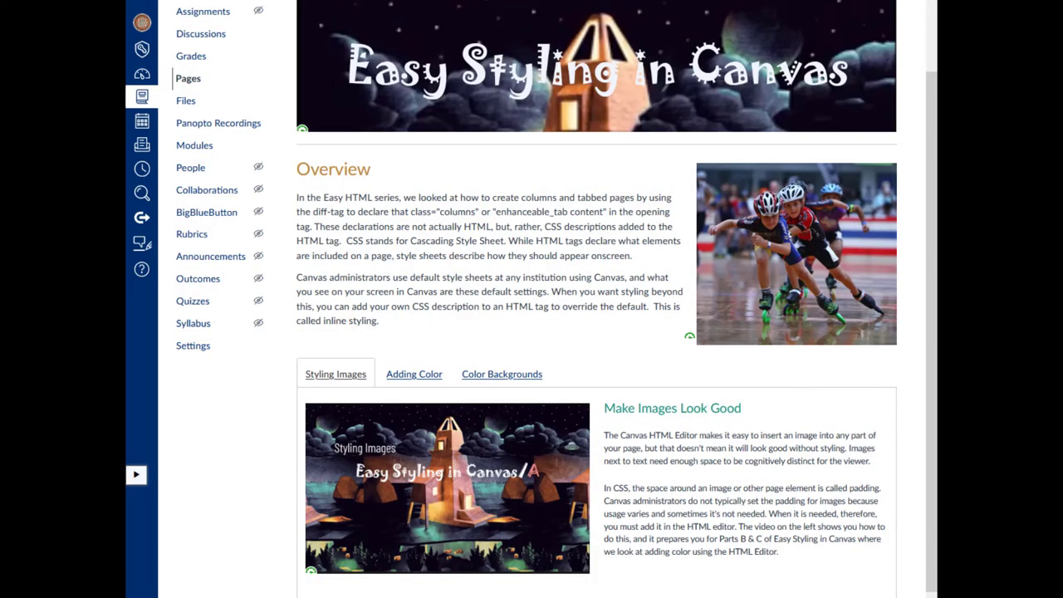
Narrow the browser window to confirm the banner and column images scale with the page
mouse_move(931, 281)
mouse_down()
mouse_move(857, 291)
mouse_move(933, 286)
mouse_up()
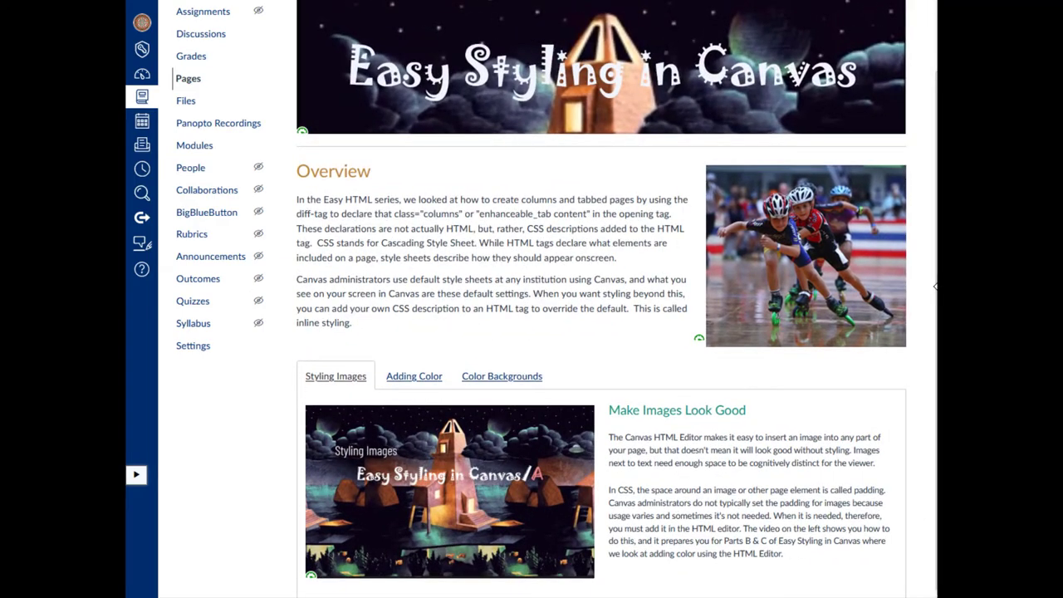